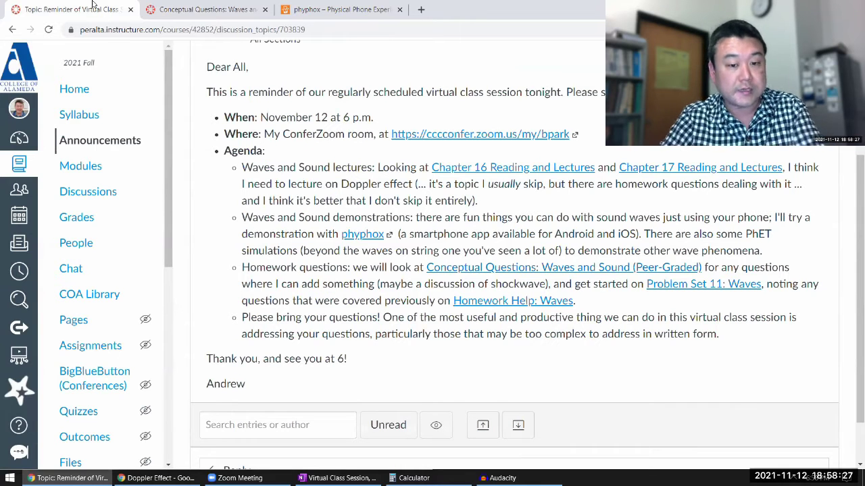
- Go to the PhET website in a new Chrome tab and browse its Physics simulations
click(425, 9)
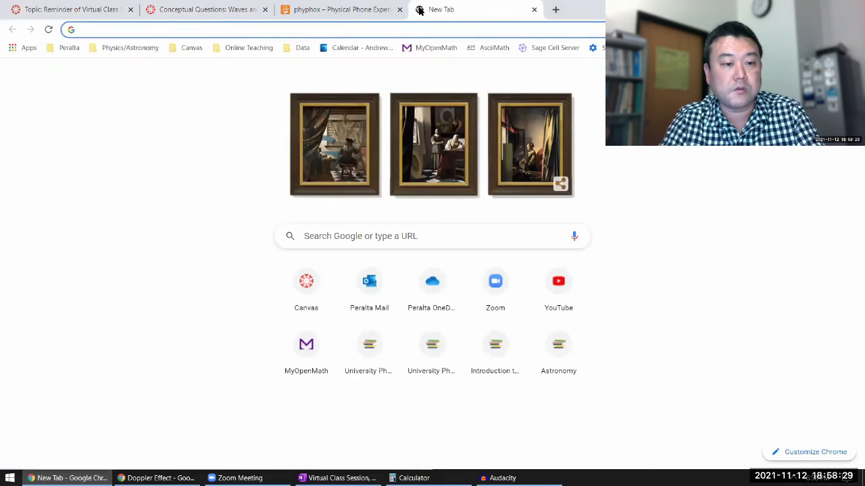
text(phet.)
key(Return)
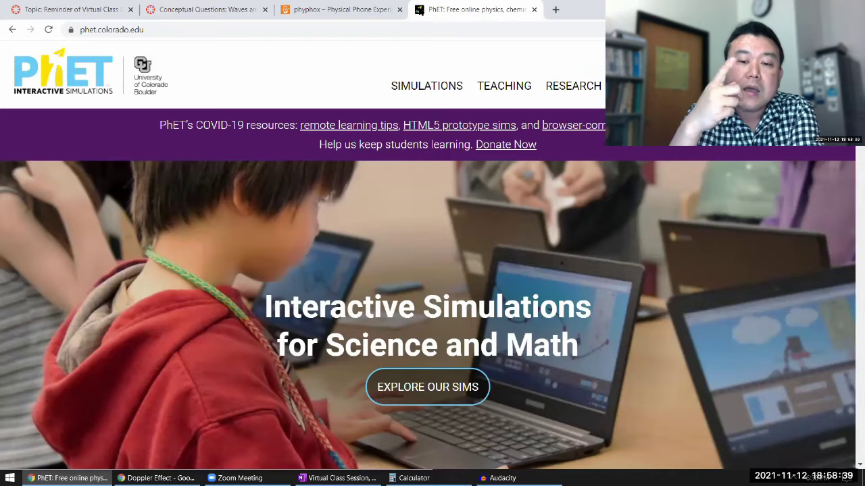
mouse_move(411, 83)
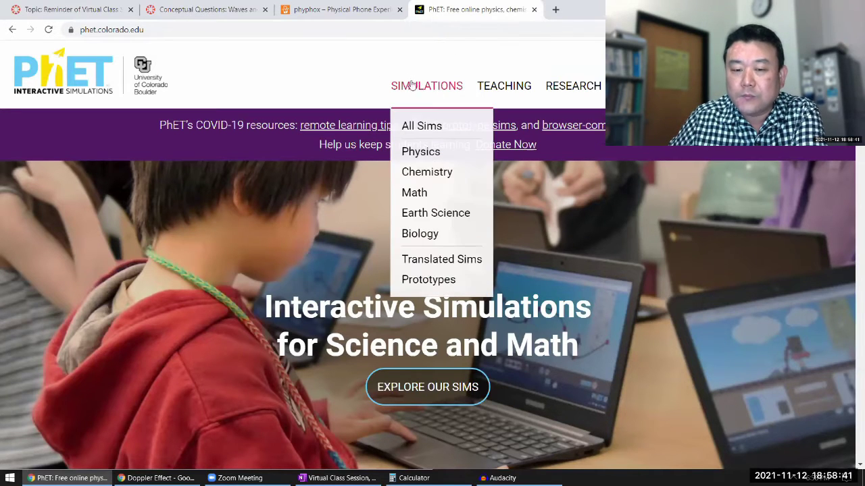
click(460, 156)
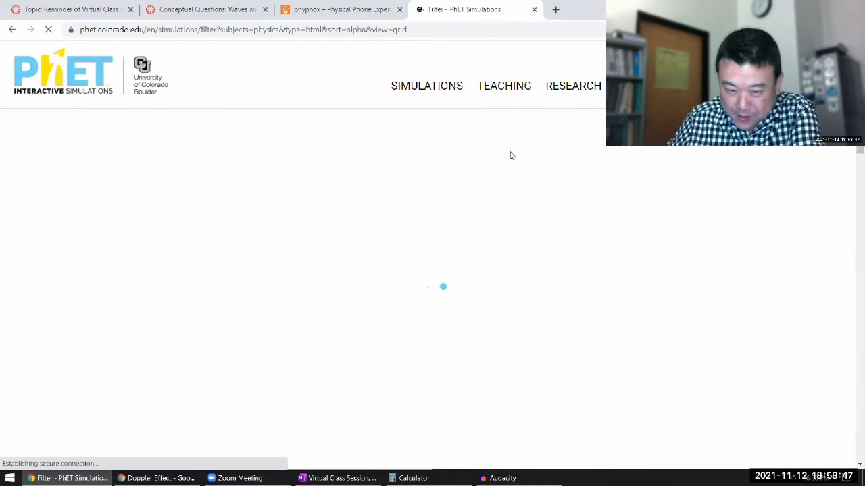
- Replace the Physics filter with Sound & Waves and browse those simulations
scroll(133, 320, down, 3)
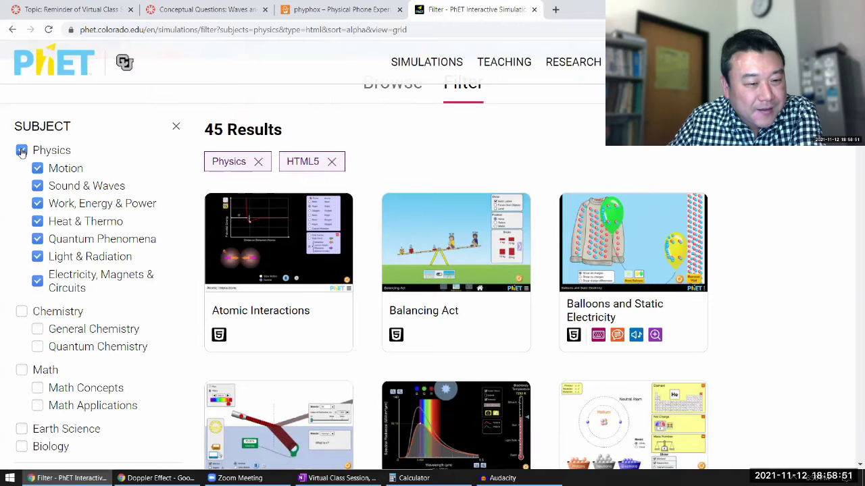
click(22, 151)
click(37, 186)
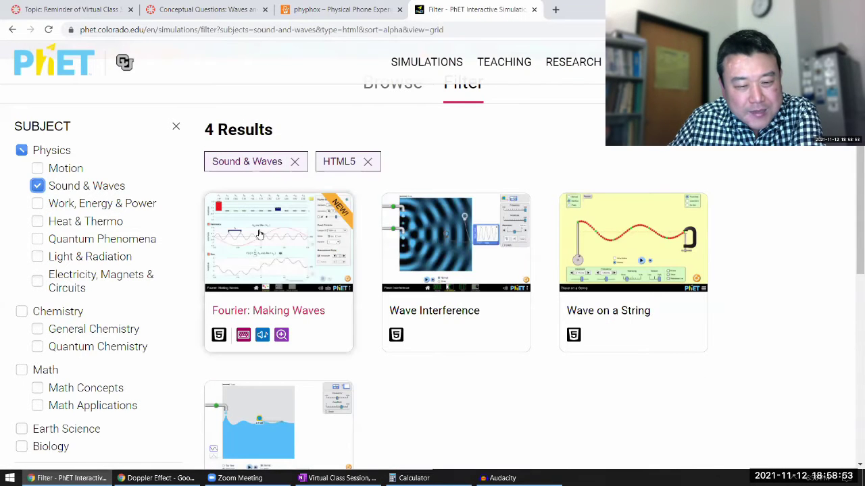
scroll(269, 241, down, 1)
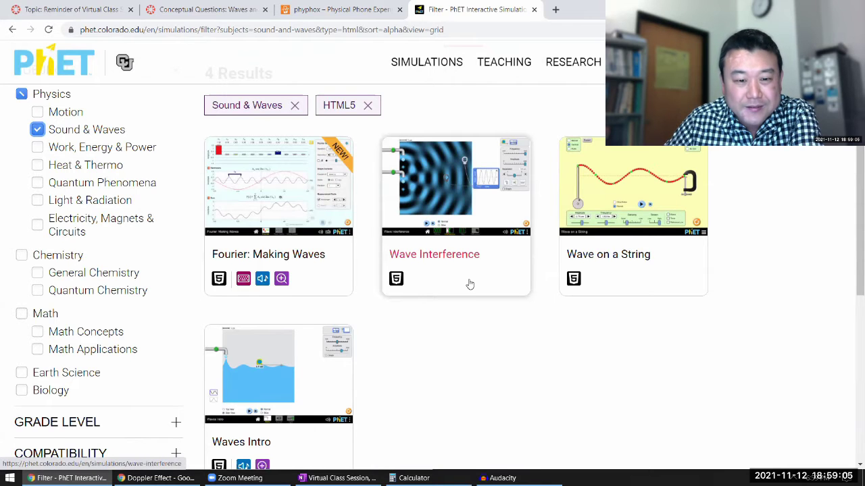
scroll(469, 284, down, 2)
scroll(193, 218, up, 2)
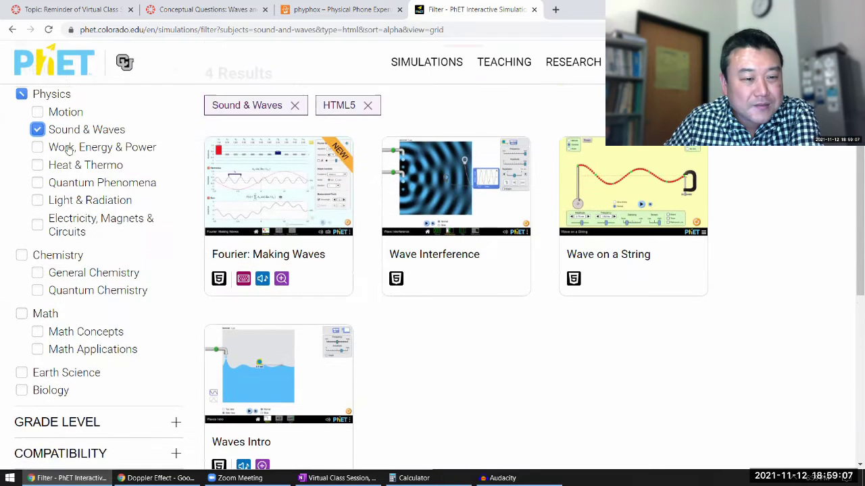
click(43, 132)
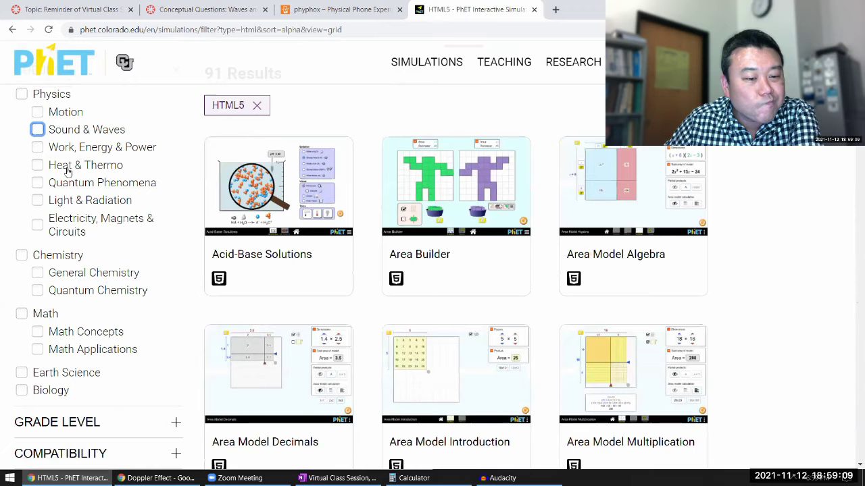
- Try Light & Radiation, then settle on Quantum Phenomena alone, leaving 3 HTML5 results
click(40, 201)
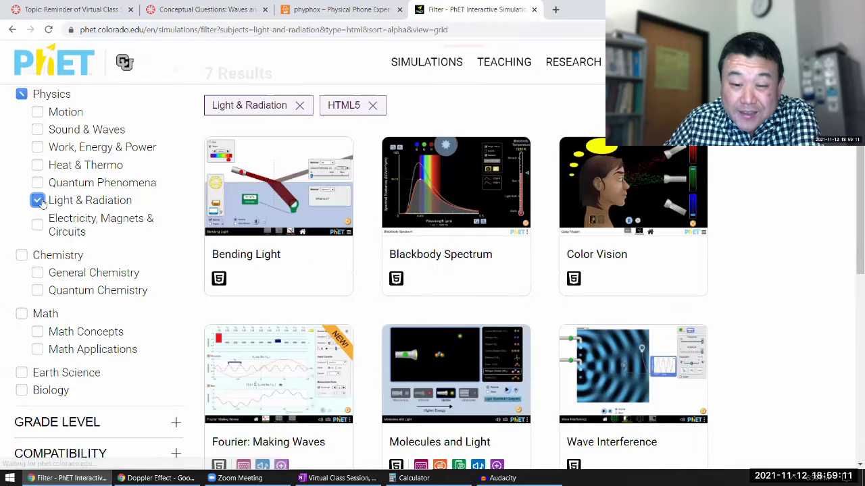
scroll(496, 225, down, 2)
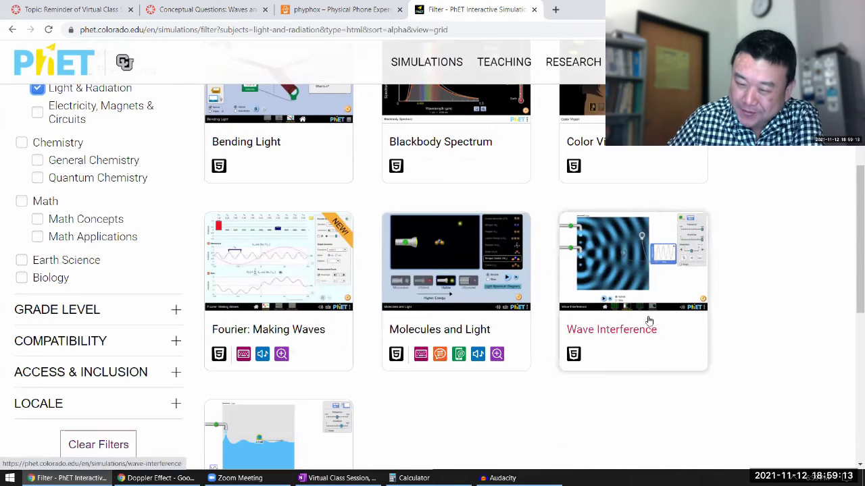
scroll(258, 264, up, 3)
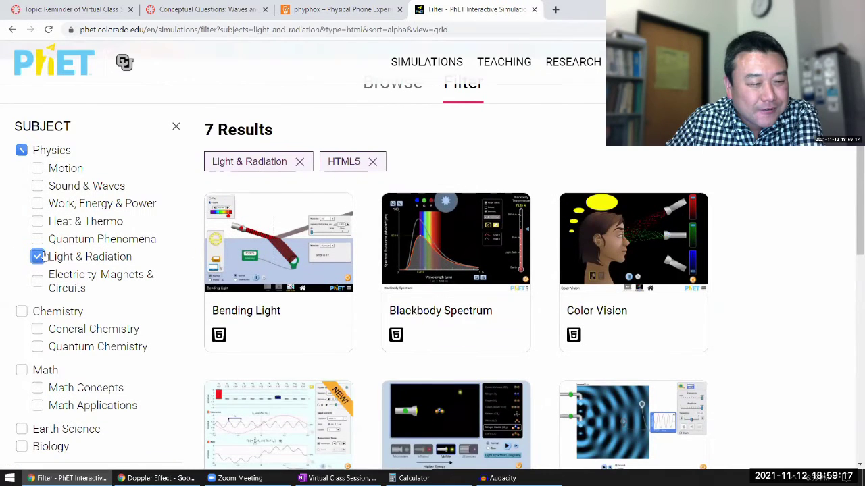
click(39, 257)
click(37, 240)
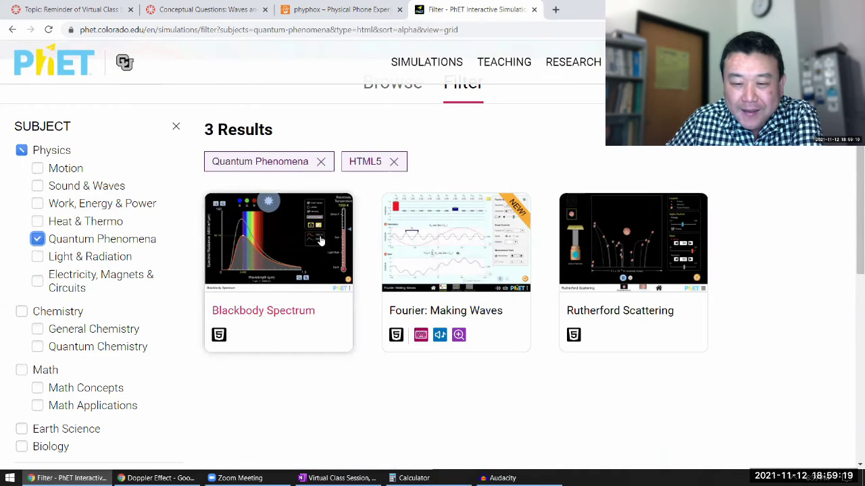
click(38, 240)
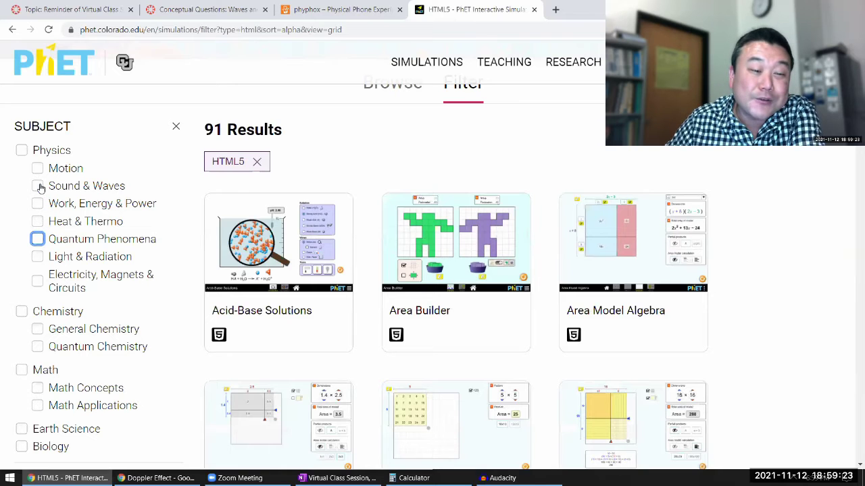
click(38, 187)
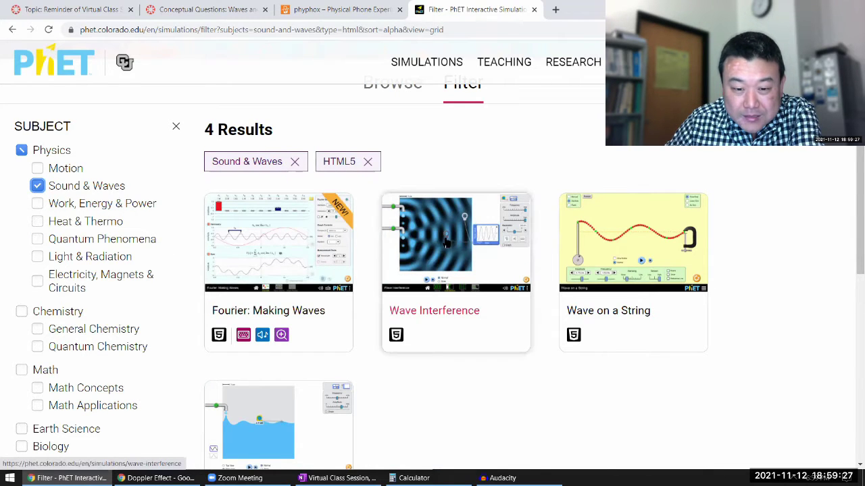
click(37, 186)
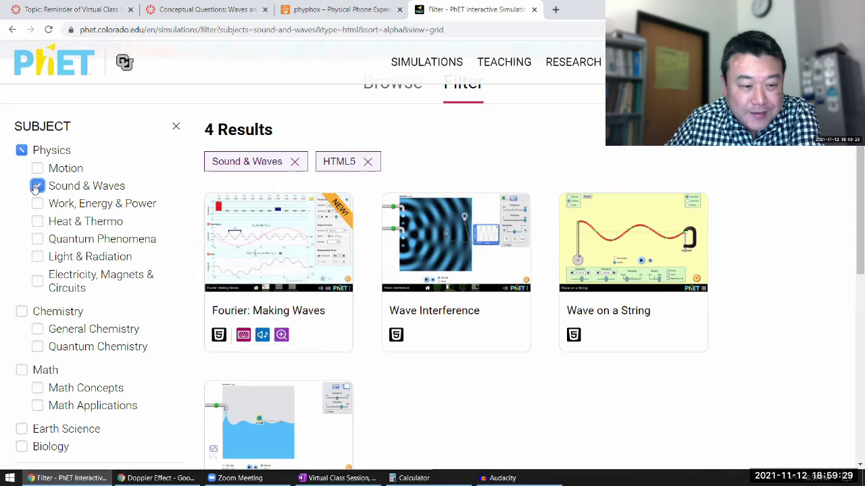
click(37, 240)
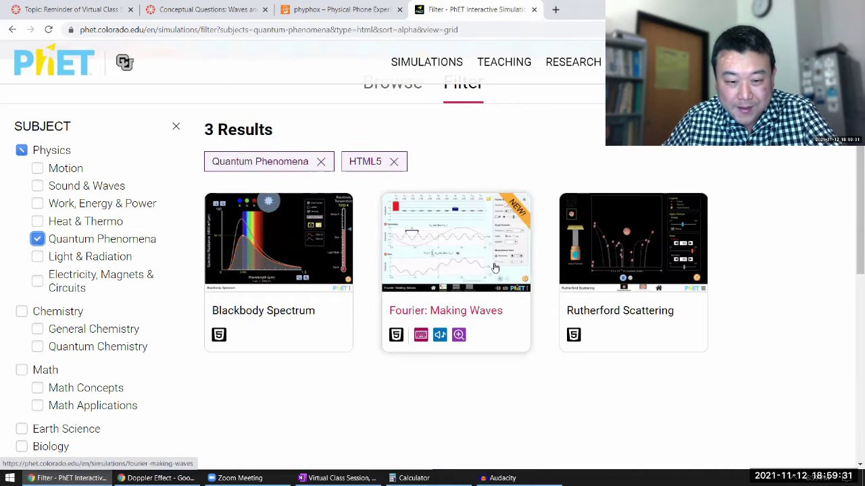
- Remove the HTML5 filter to list all 21 Quantum Phenomena simulations
click(394, 161)
scroll(398, 243, down, 3)
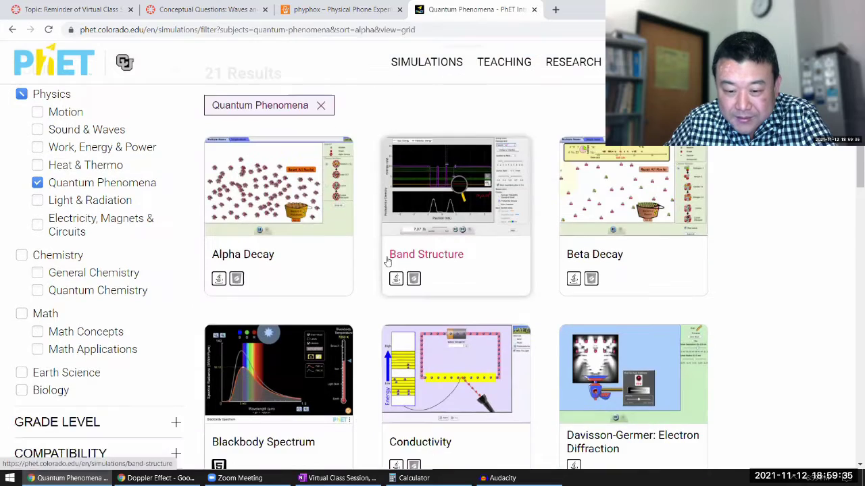
scroll(456, 297, down, 1)
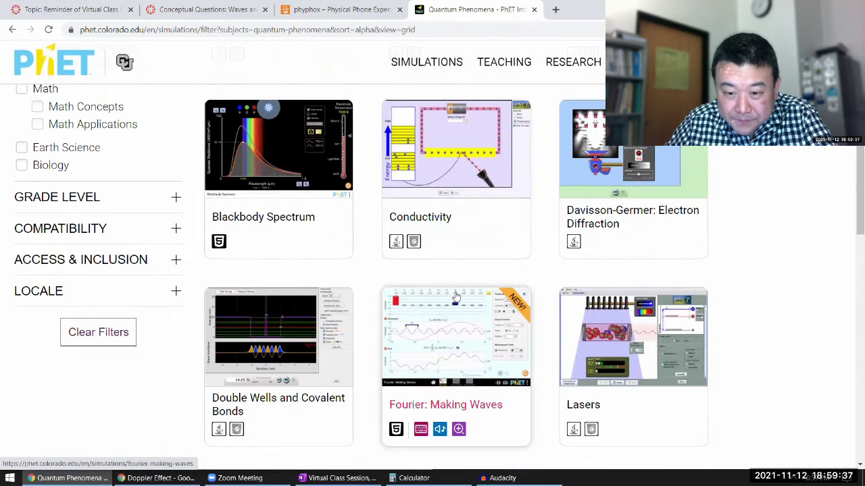
scroll(456, 298, down, 6)
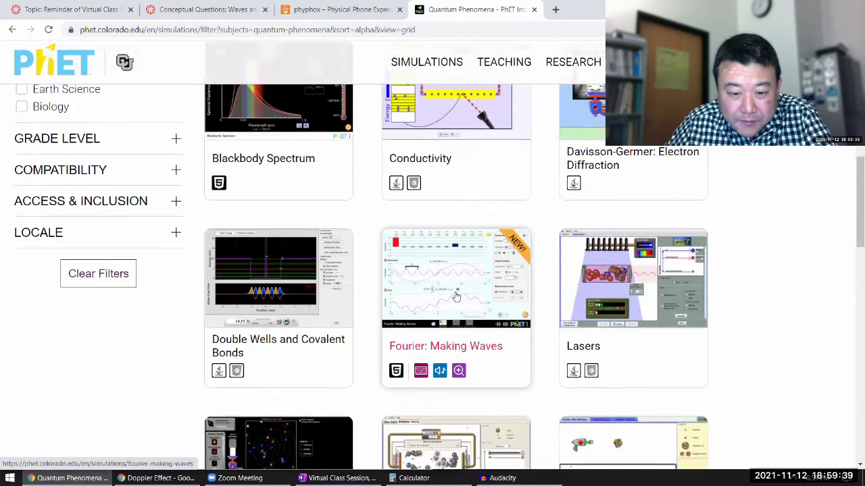
scroll(456, 297, down, 4)
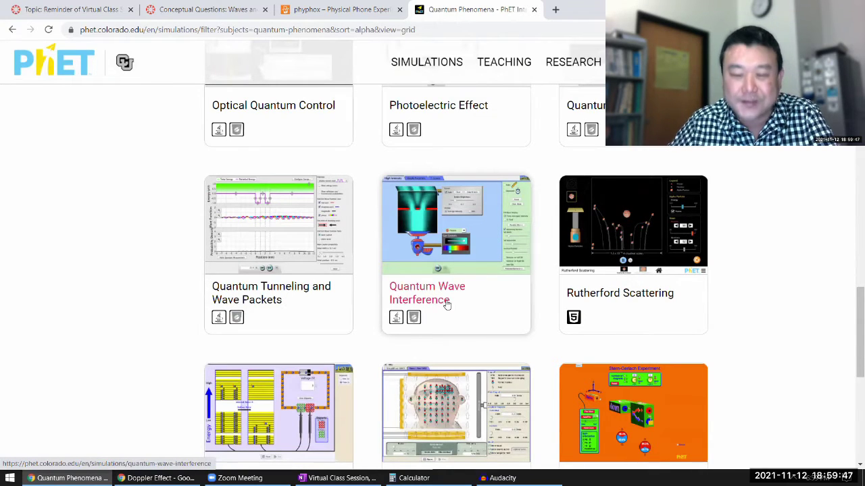
scroll(446, 305, up, 10)
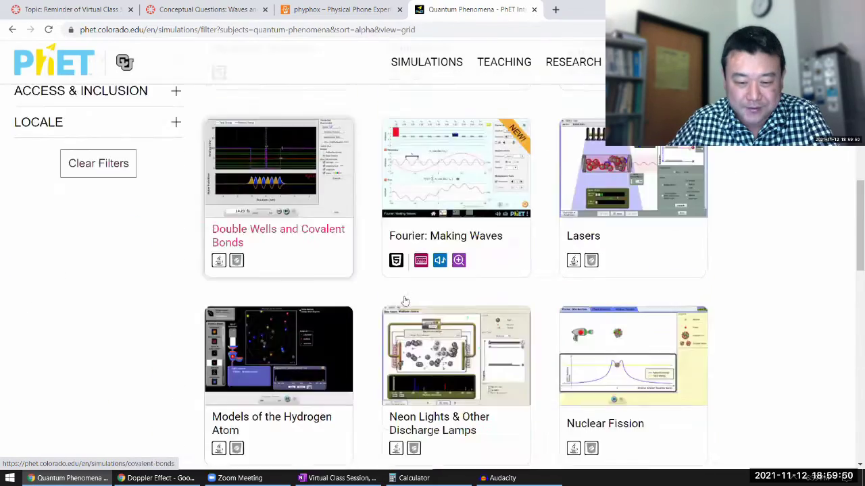
scroll(405, 301, down, 7)
- Open Quantum Wave Interference in a background tab
middle_click(395, 298)
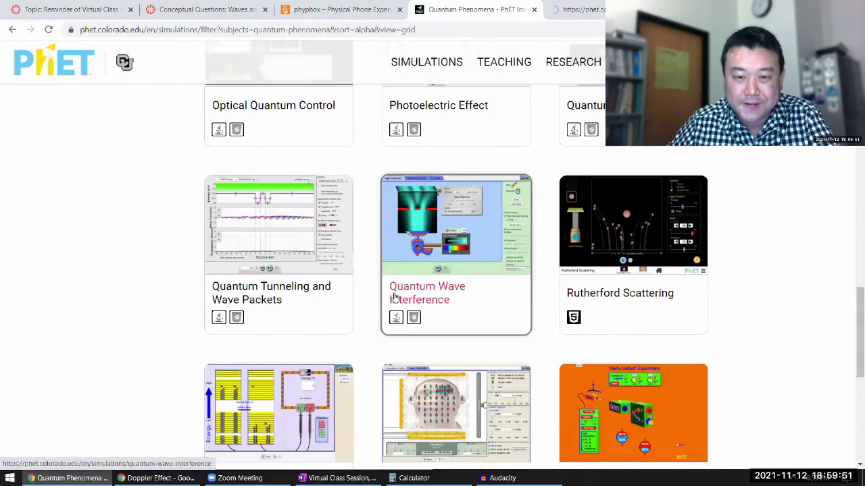
scroll(378, 290, up, 3)
scroll(363, 284, up, 13)
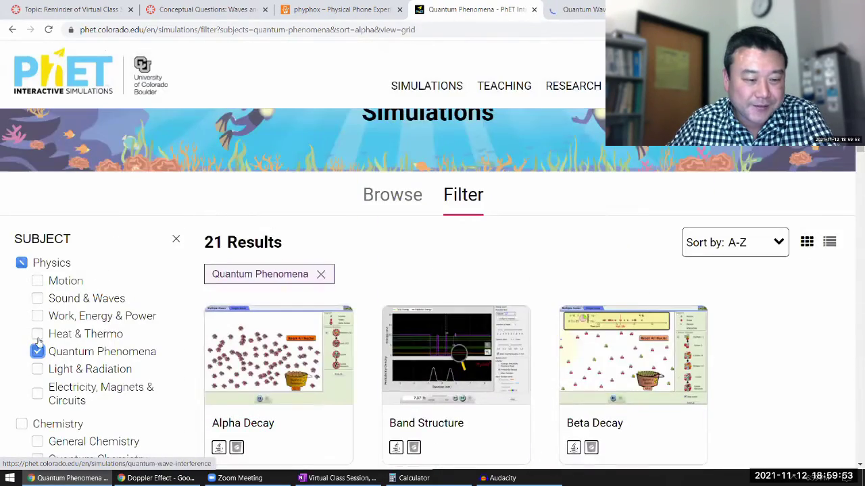
- Switch the subject filter from Quantum Phenomena to Sound & Waves
click(37, 350)
click(37, 298)
scroll(478, 344, down, 2)
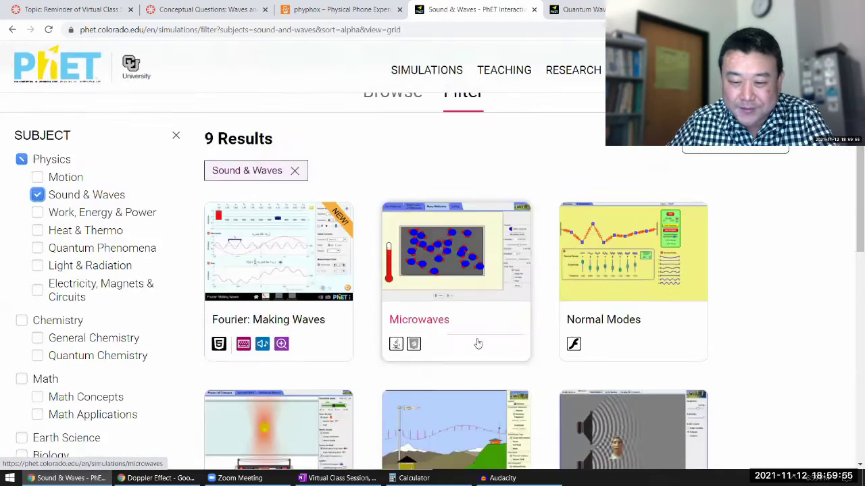
scroll(478, 344, down, 2)
scroll(110, 322, up, 4)
scroll(83, 356, down, 4)
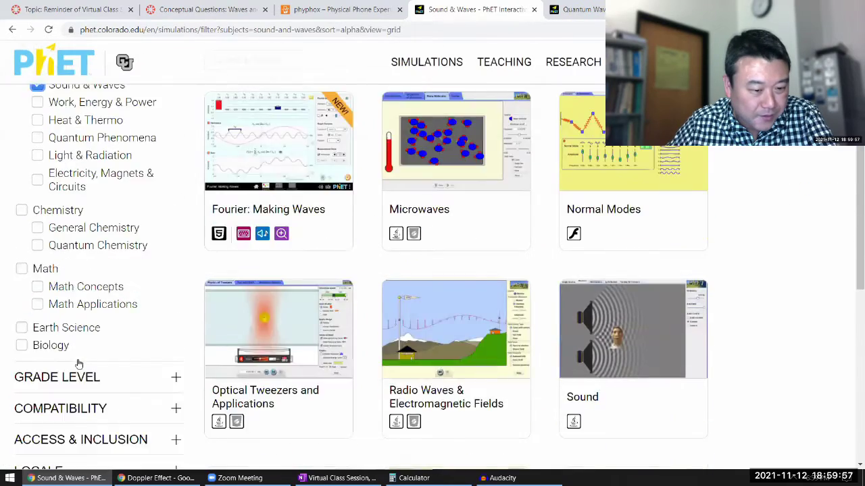
scroll(79, 364, down, 2)
- Limit results to HTML5 and open the Wave Interference simulation page
click(81, 286)
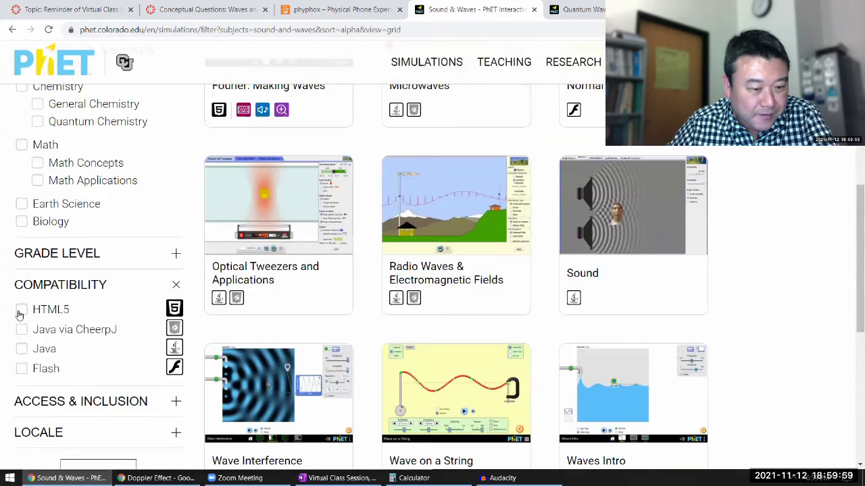
click(21, 310)
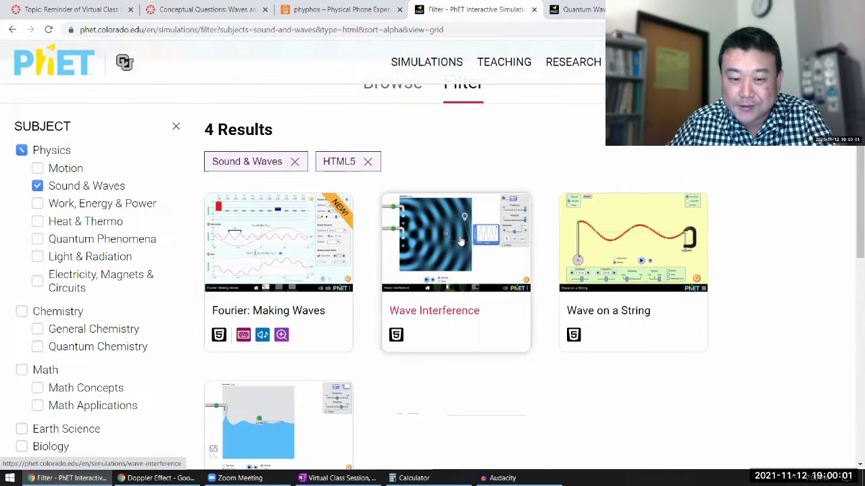
middle_click(460, 241)
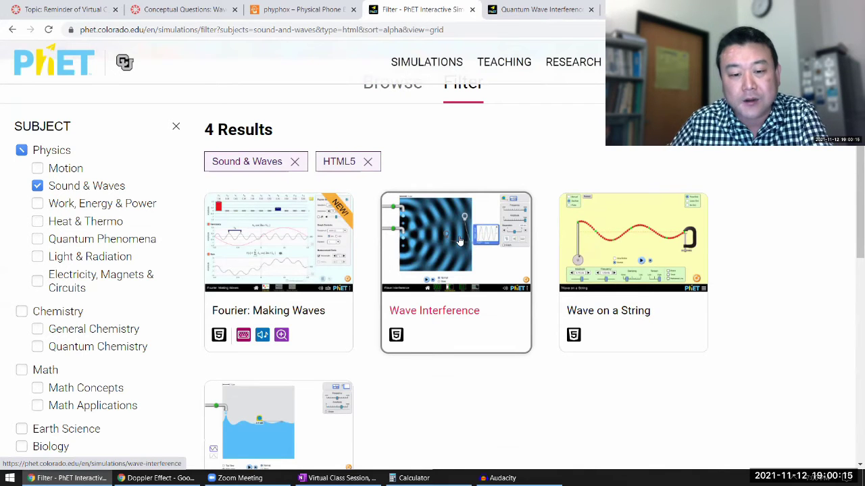
click(459, 241)
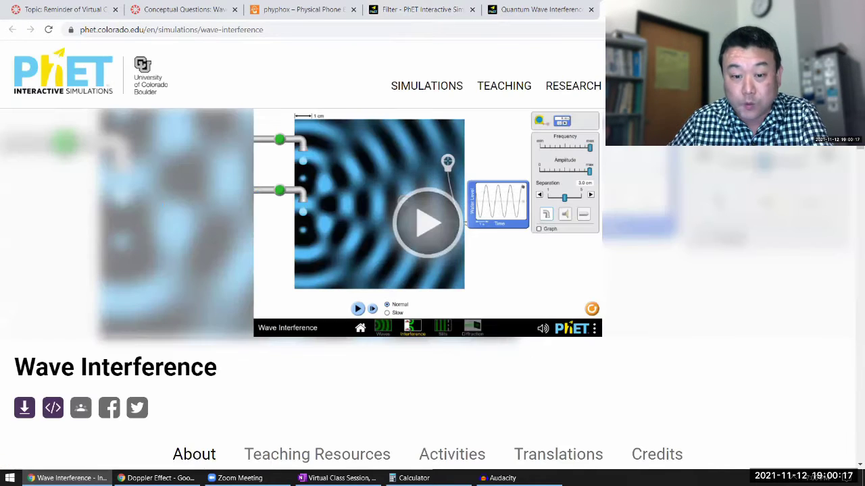
- Launch Wave Interference and enter its Waves screen with a single water dripper
click(437, 241)
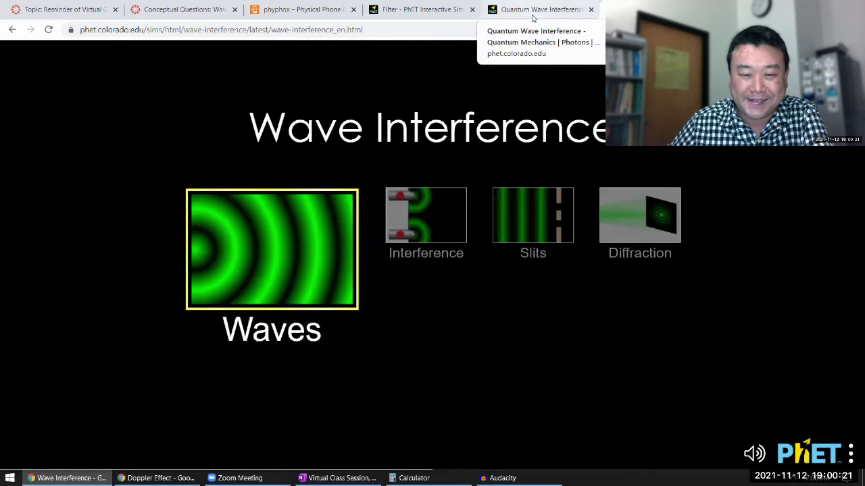
click(310, 295)
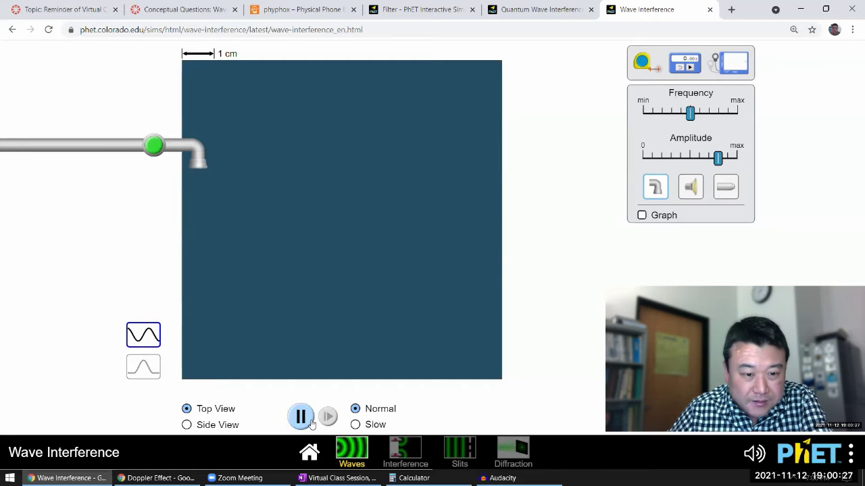
- Start the faucet dripping continuously, briefly trying the pulse waveform first
click(152, 147)
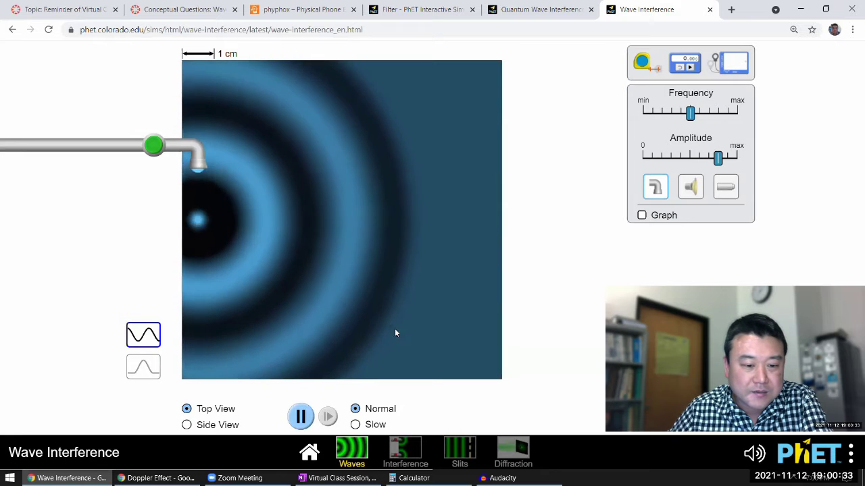
click(144, 370)
click(143, 335)
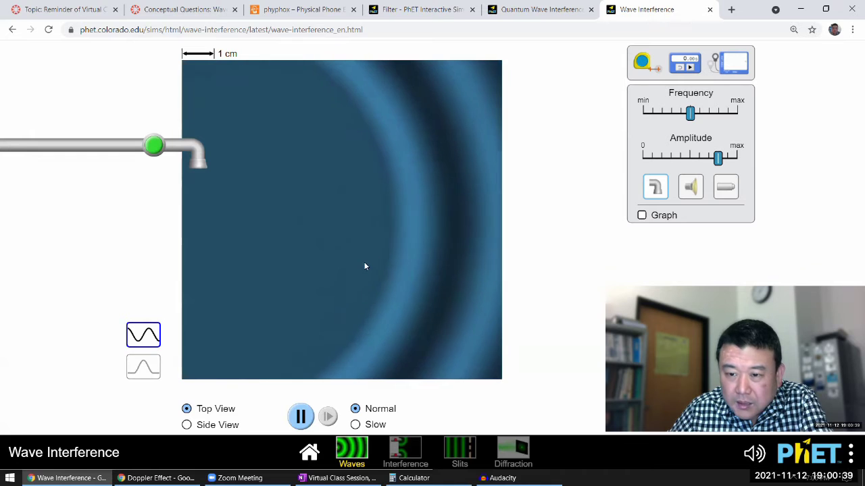
click(150, 143)
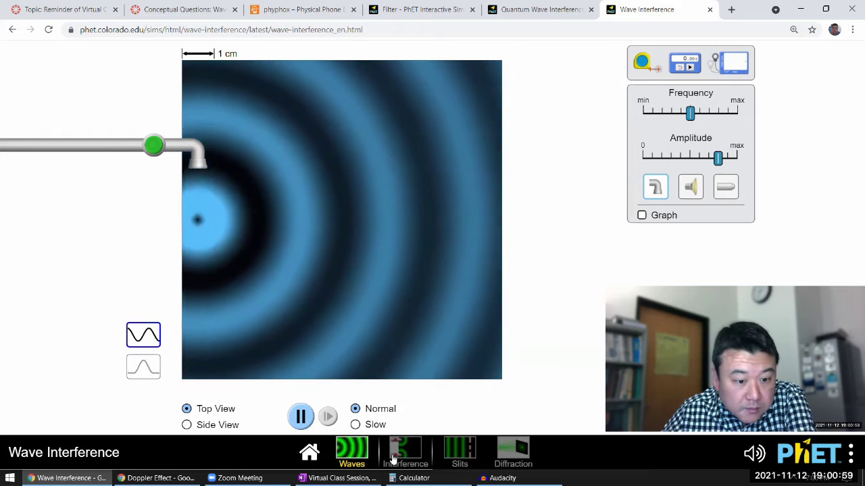
- In Side View, run the source as a speaker, then as green light
click(187, 425)
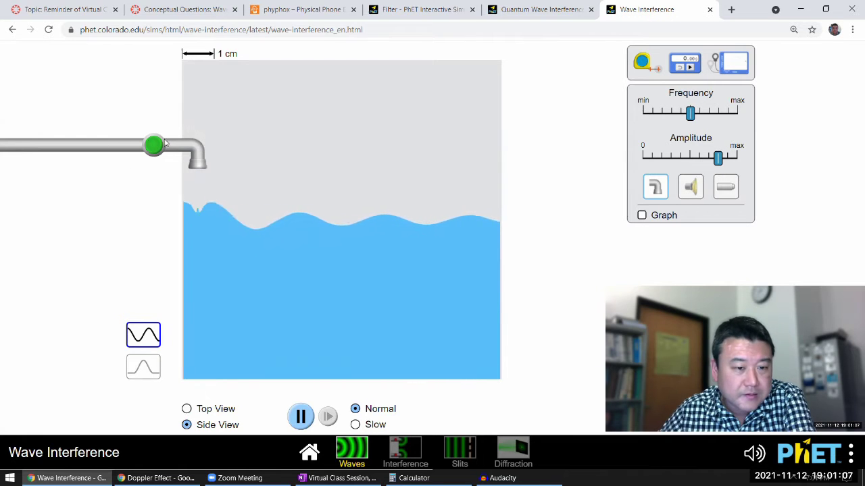
click(684, 192)
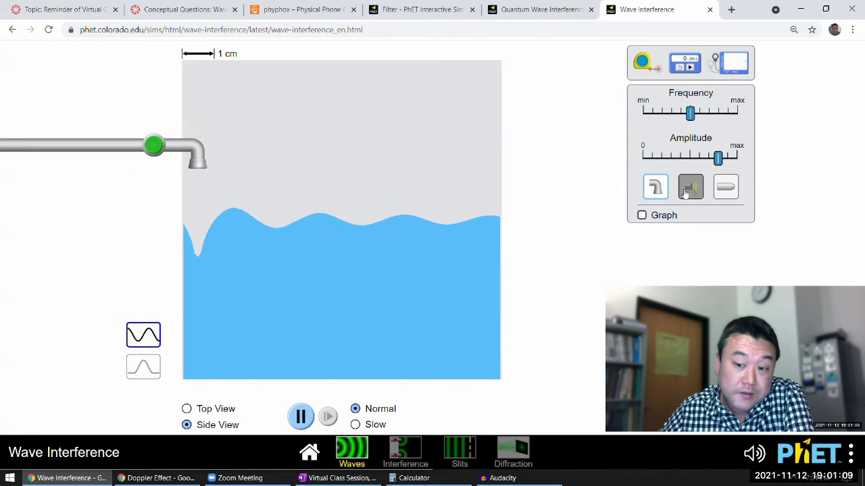
click(138, 221)
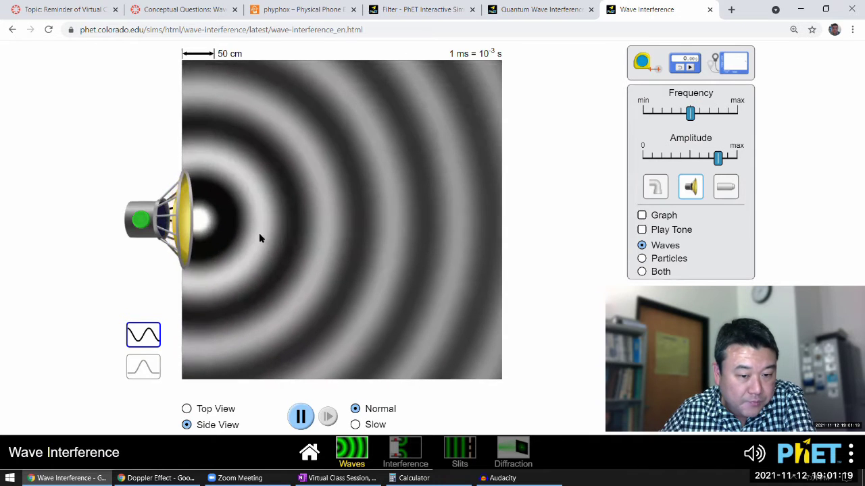
click(723, 191)
click(162, 229)
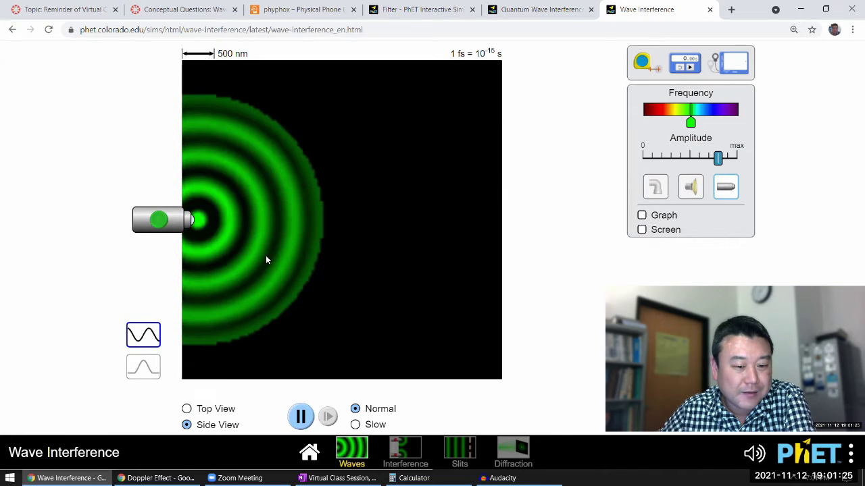
- Open the Interference screen with two water drippers 3.0 cm apart
click(399, 458)
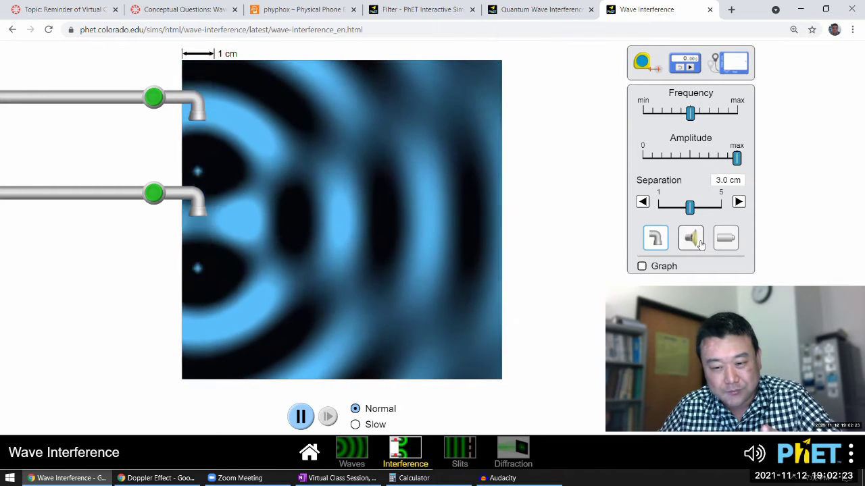
- Cycle both sources through light, water, sound and back to light, then switch to Quantum Wave Interference
click(723, 239)
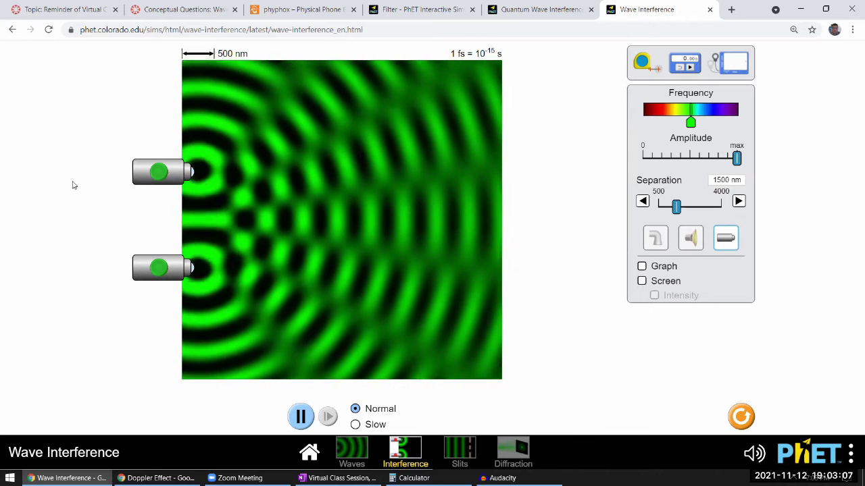
click(654, 238)
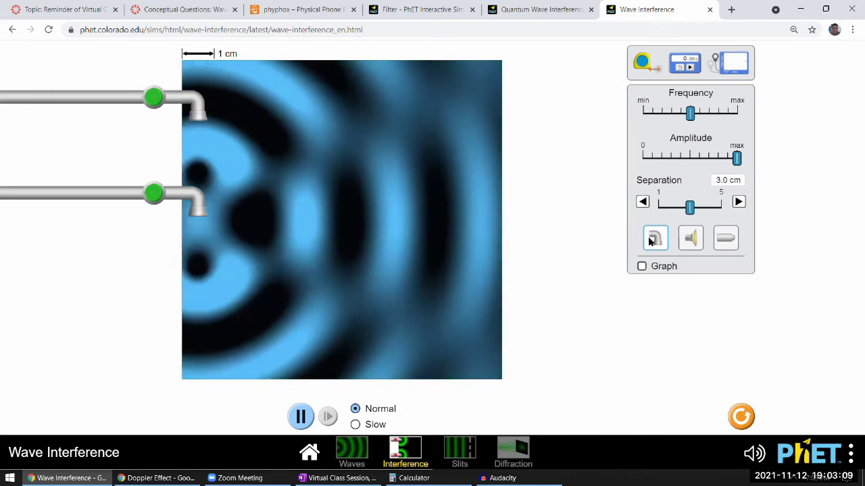
click(691, 237)
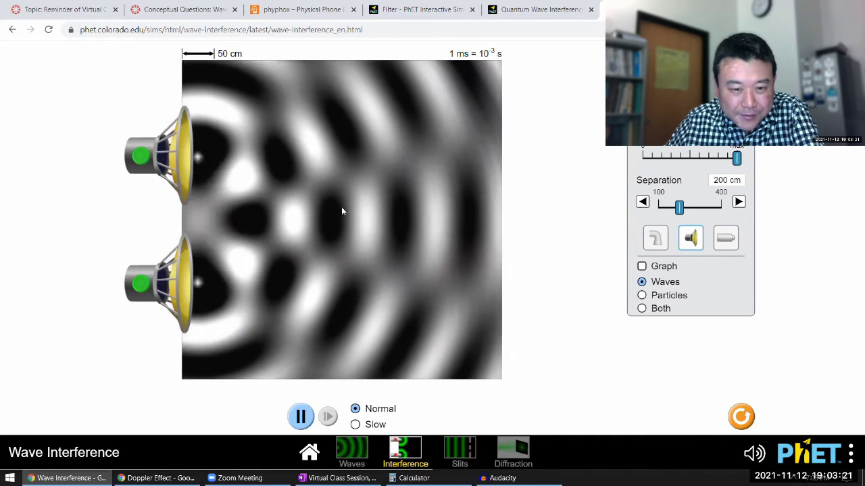
click(721, 241)
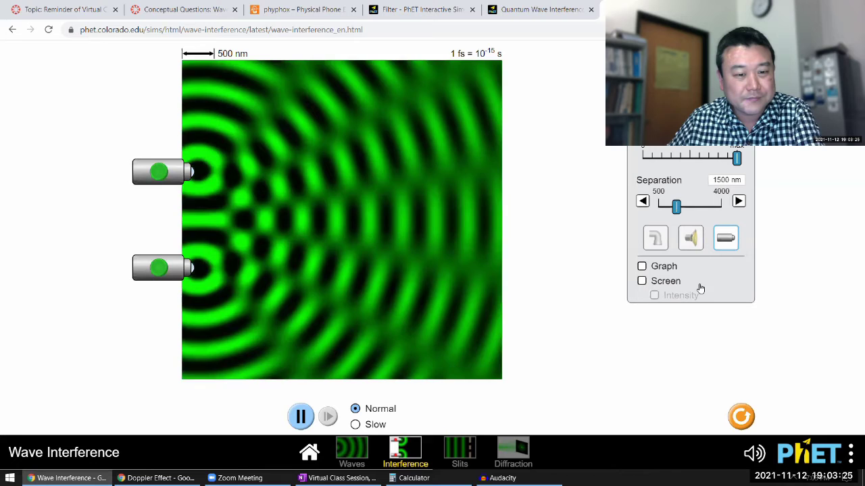
click(550, 10)
- Launch Quantum Wave Interference to its High Intensity screen with the photon gun off
click(444, 217)
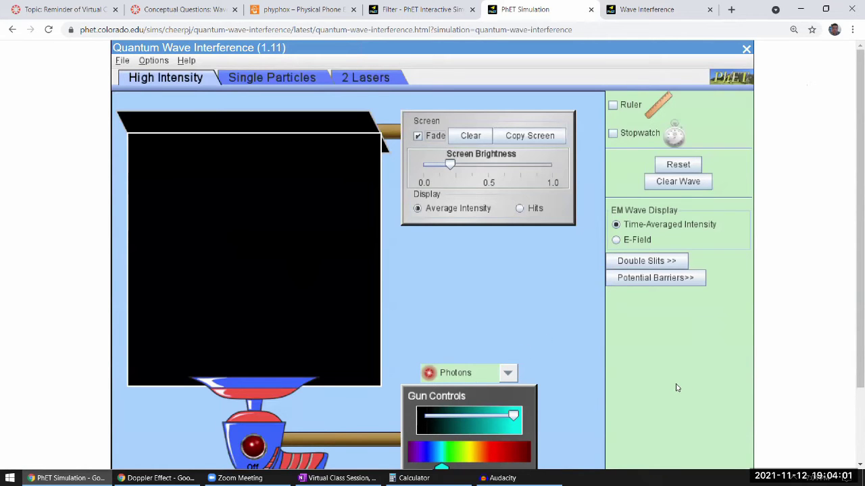
- Scroll back to the top and switch Quantum Wave Interference to the 2 Lasers screen
scroll(779, 344, down, 2)
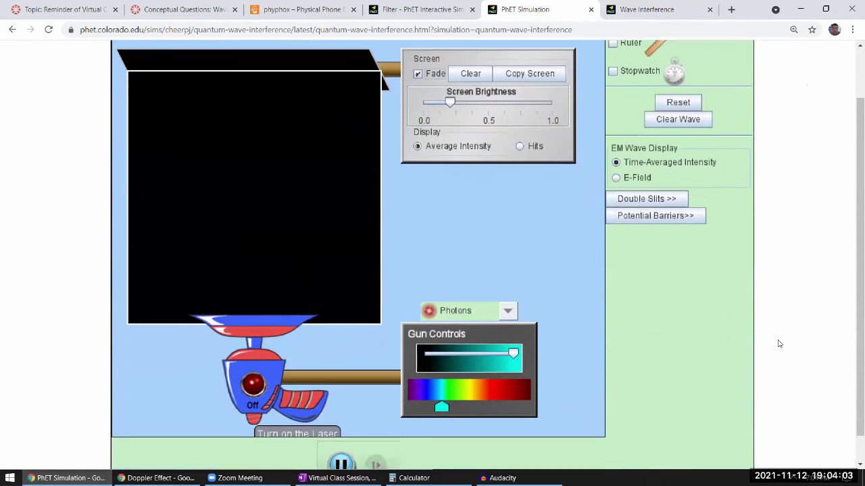
scroll(779, 344, up, 1)
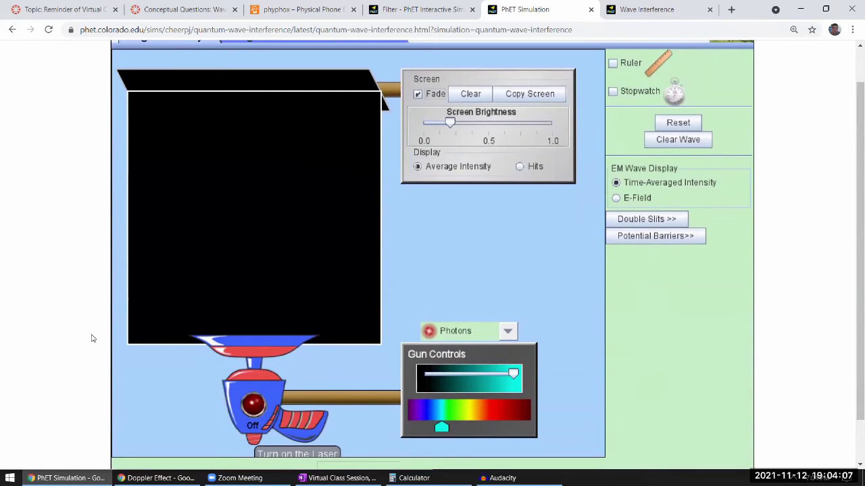
scroll(825, 175, up, 1)
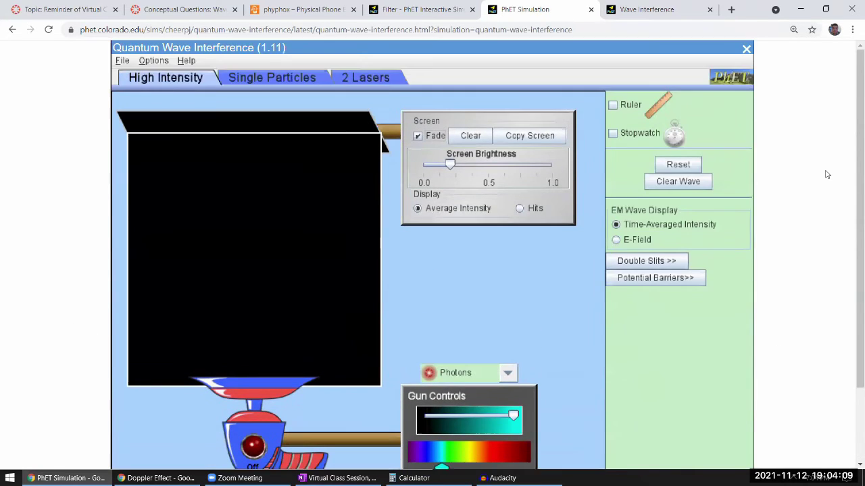
scroll(826, 175, down, 1)
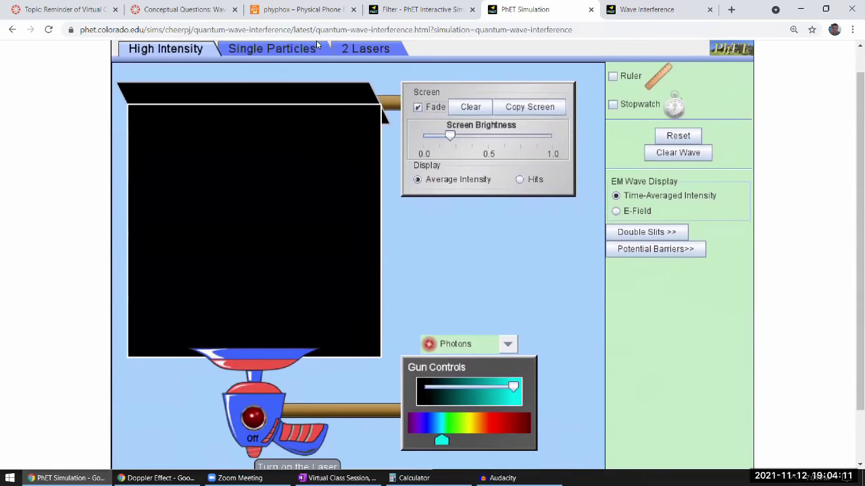
scroll(354, 56, up, 1)
click(370, 80)
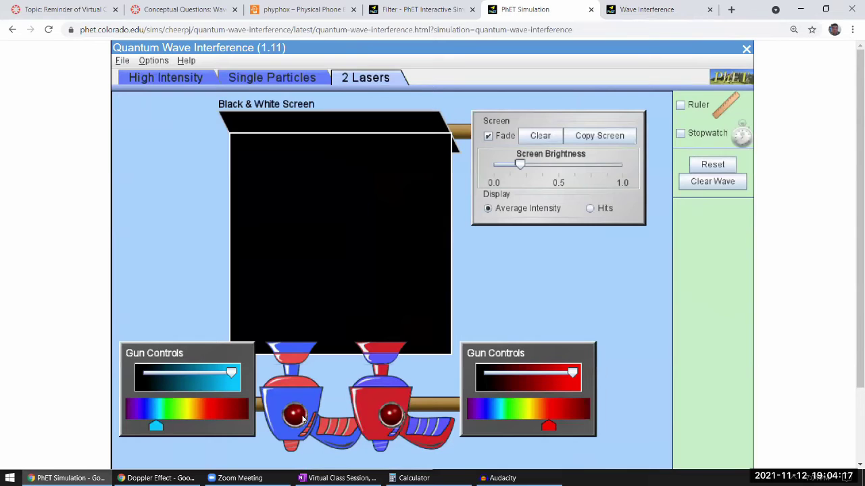
- Return Quantum Wave Interference to the High Intensity screen
click(152, 80)
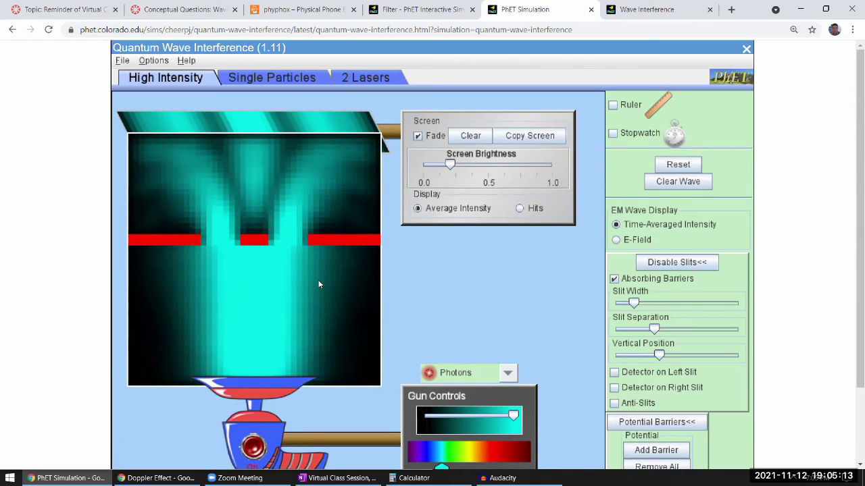
- Change the gun's particle type from Photons to Electrons
click(505, 375)
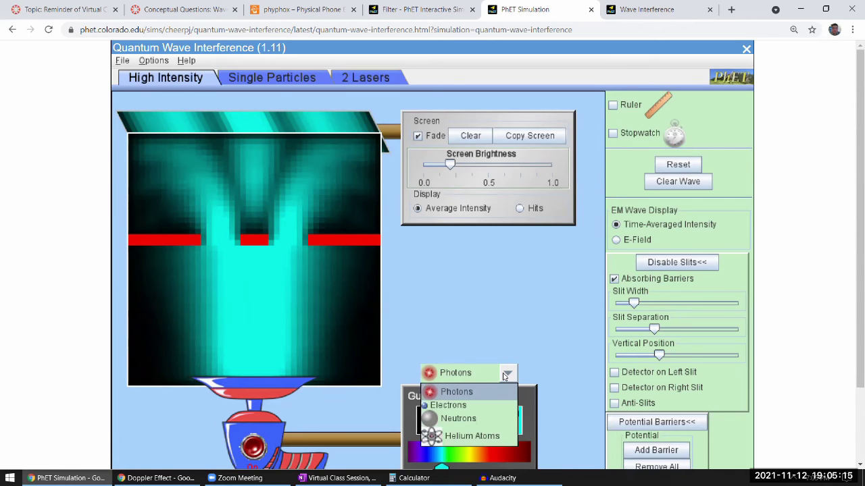
click(459, 406)
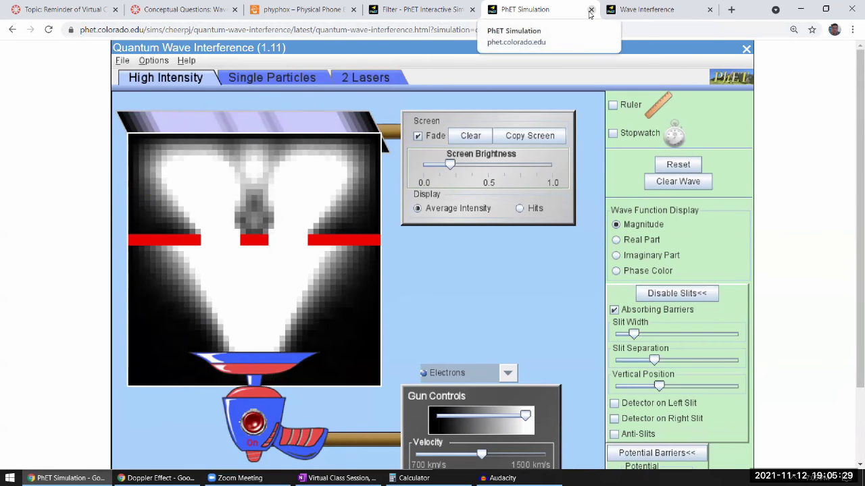
- Close the Quantum Wave Interference, Wave Interference, PhET filter results and phyphox tabs
click(591, 12)
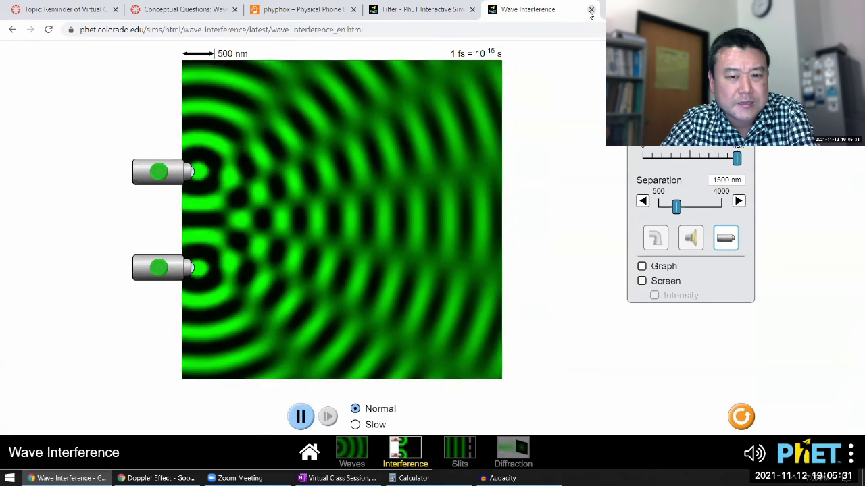
click(592, 10)
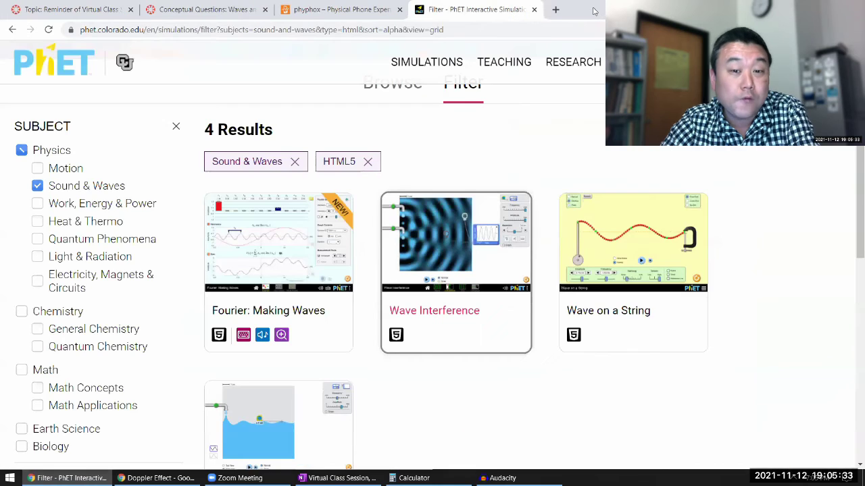
click(534, 10)
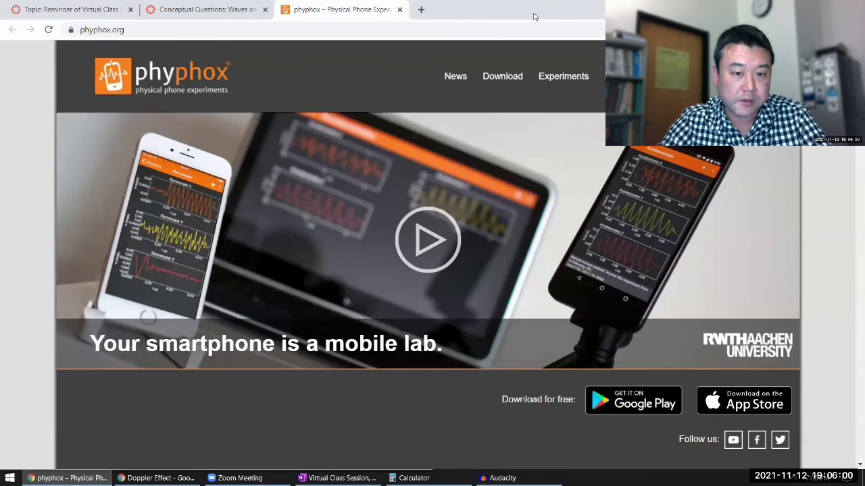
click(400, 9)
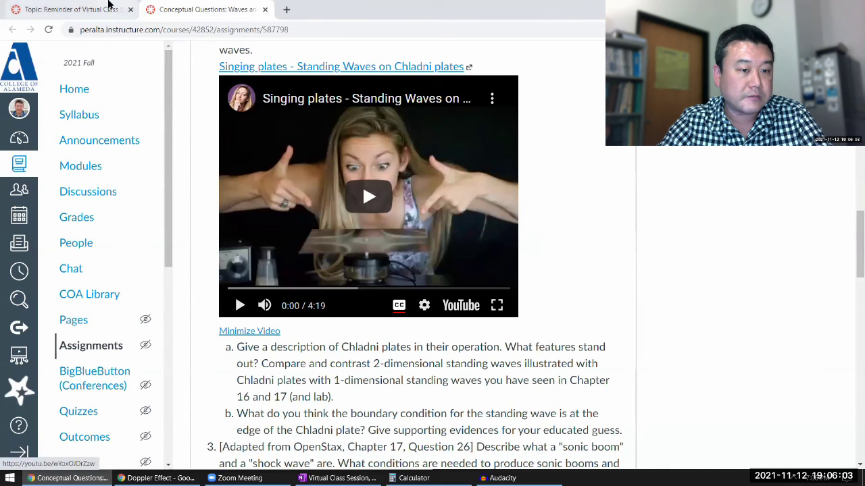